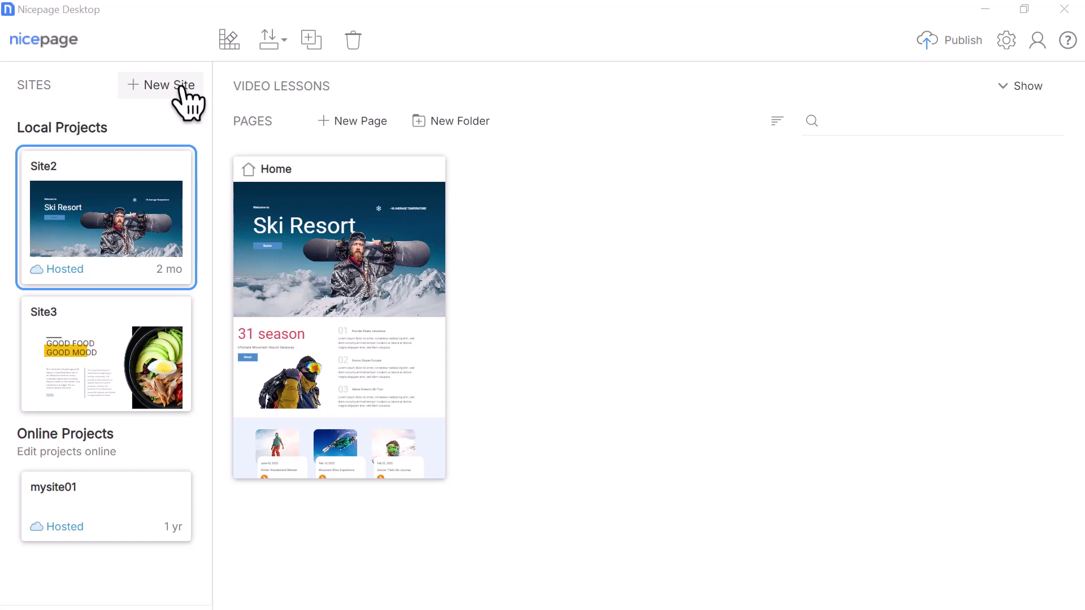
# Step: Begin a new site and open the dark Sarah Thompson photography site set
pyautogui.click(180, 86)
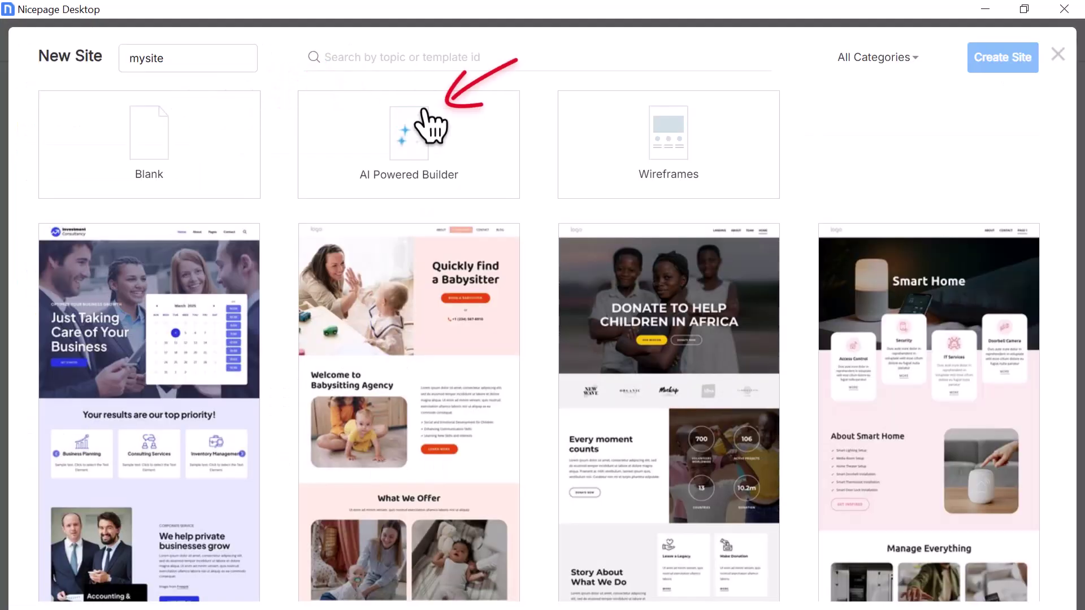
pyautogui.scroll(-5, 966, 188)
pyautogui.scroll(-5, 964, 189)
pyautogui.scroll(-5, 964, 189)
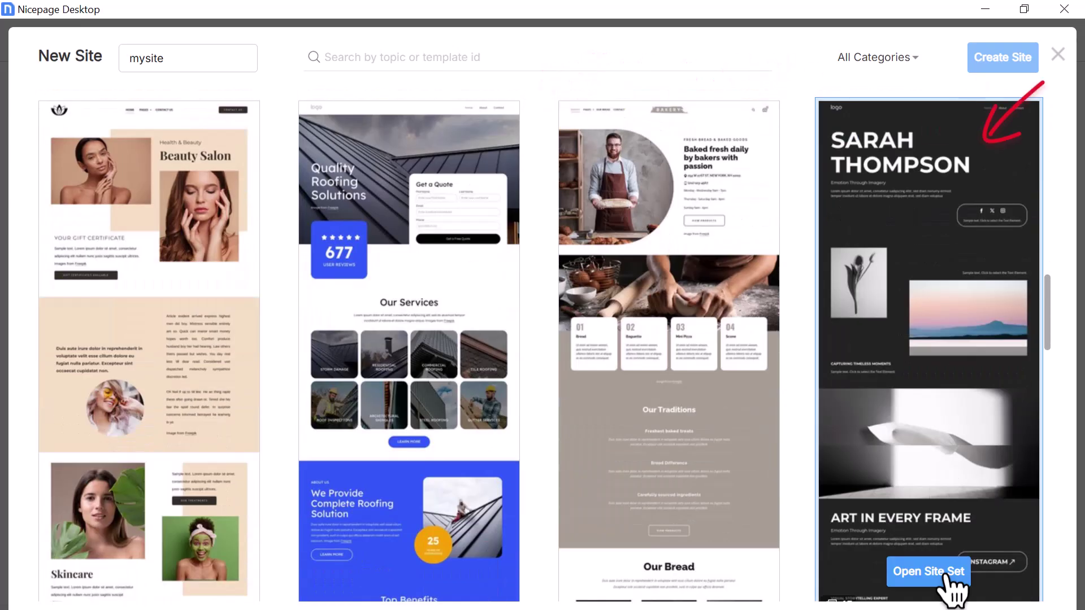
pyautogui.click(929, 572)
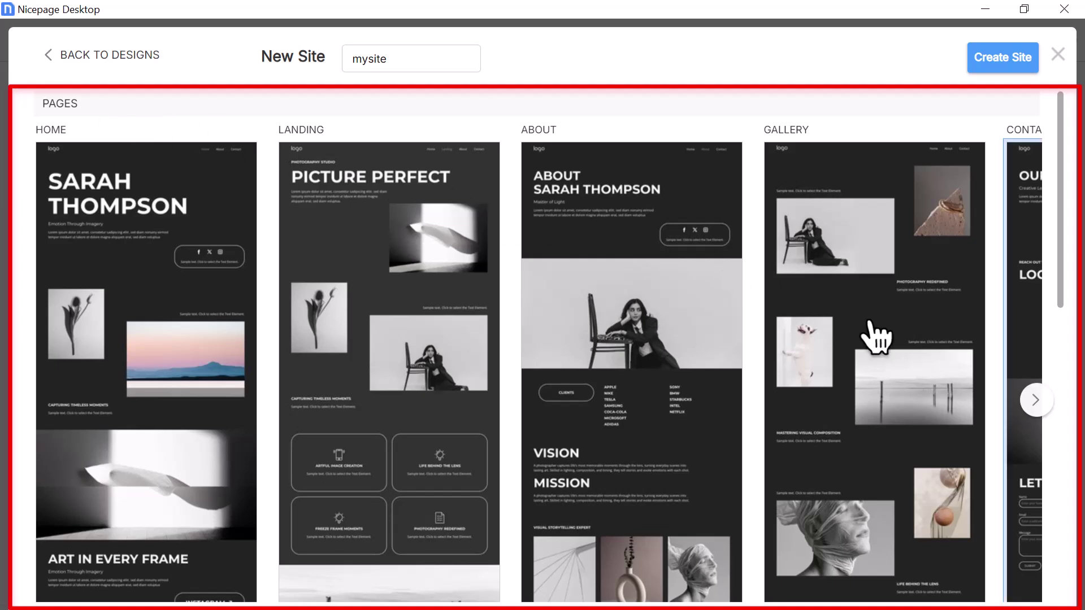
# Step: Preview the Contact page, then create 'mysite' from the Sarah Thompson template
pyautogui.click(1045, 407)
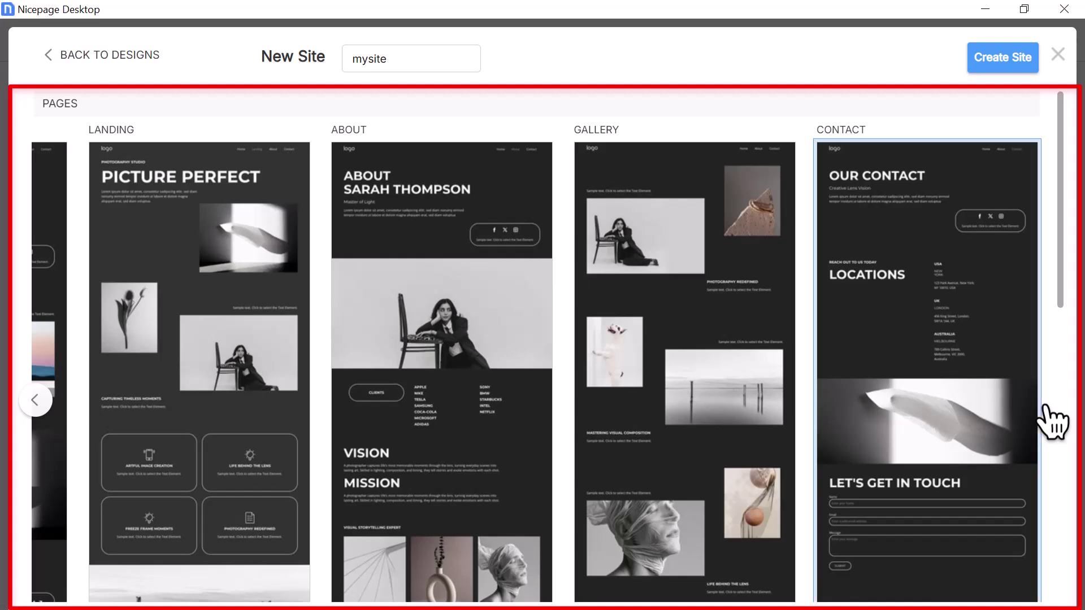
pyautogui.scroll(-3, 1052, 421)
pyautogui.scroll(-4, 1052, 421)
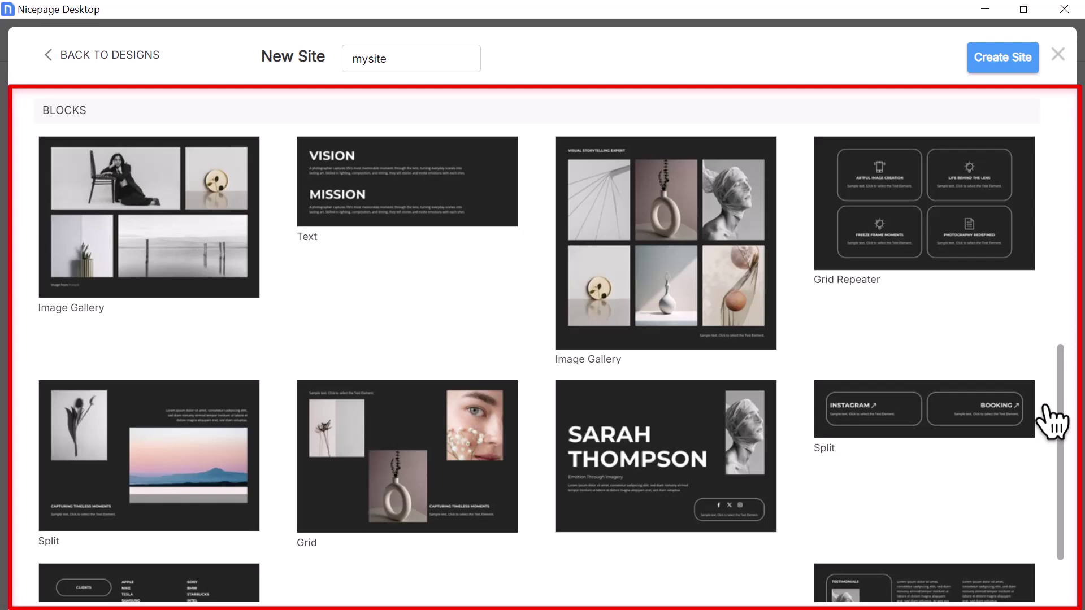
pyautogui.scroll(4, 1052, 421)
pyautogui.scroll(3, 1053, 421)
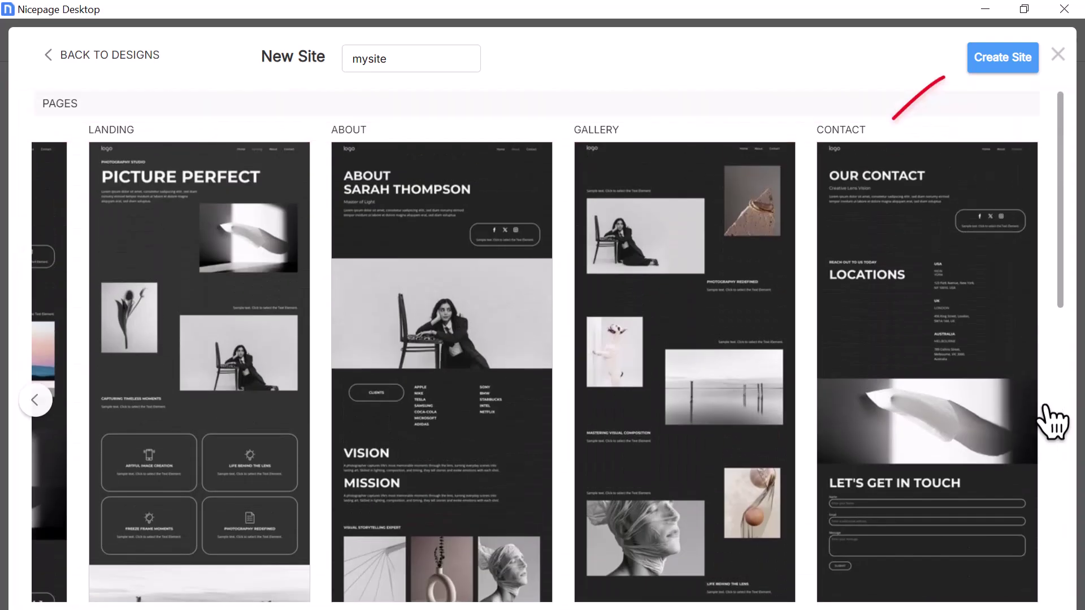
pyautogui.click(1016, 83)
pyautogui.scroll(-2, 1056, 254)
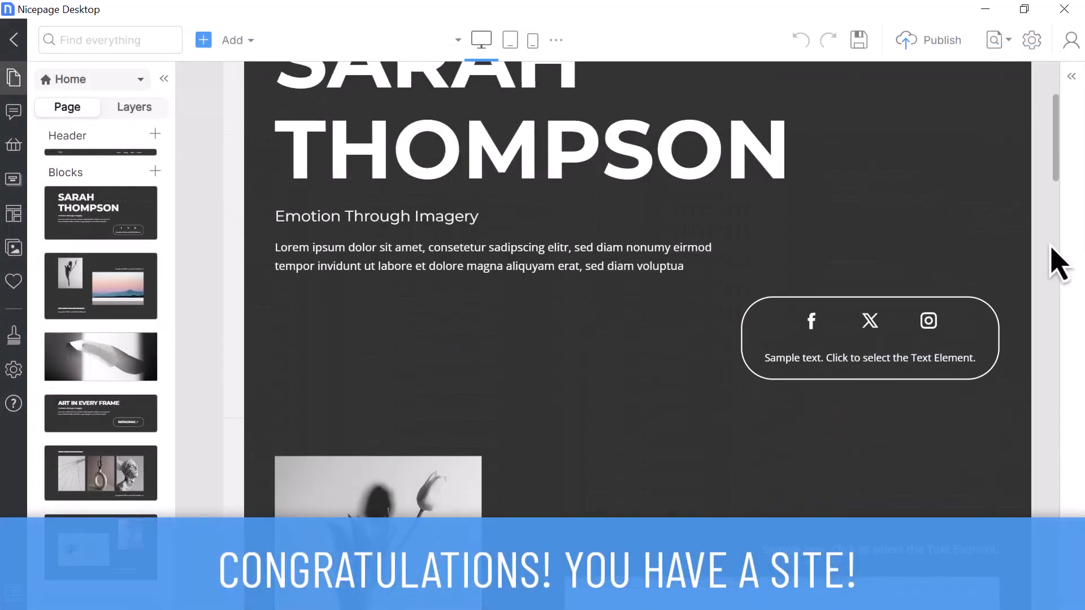
pyautogui.scroll(-3, 1056, 263)
pyautogui.scroll(-3, 1052, 248)
pyautogui.scroll(-3, 1052, 247)
pyautogui.scroll(-3, 1053, 248)
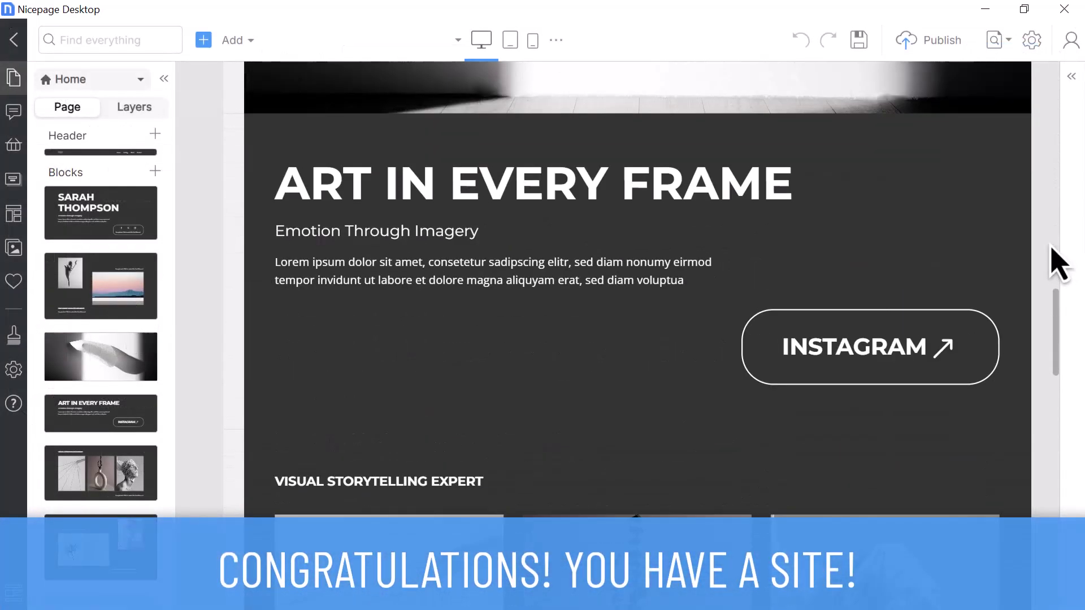
pyautogui.scroll(-3, 1052, 248)
pyautogui.scroll(-3, 1055, 263)
pyautogui.scroll(-3, 1056, 263)
pyautogui.scroll(-3, 1055, 263)
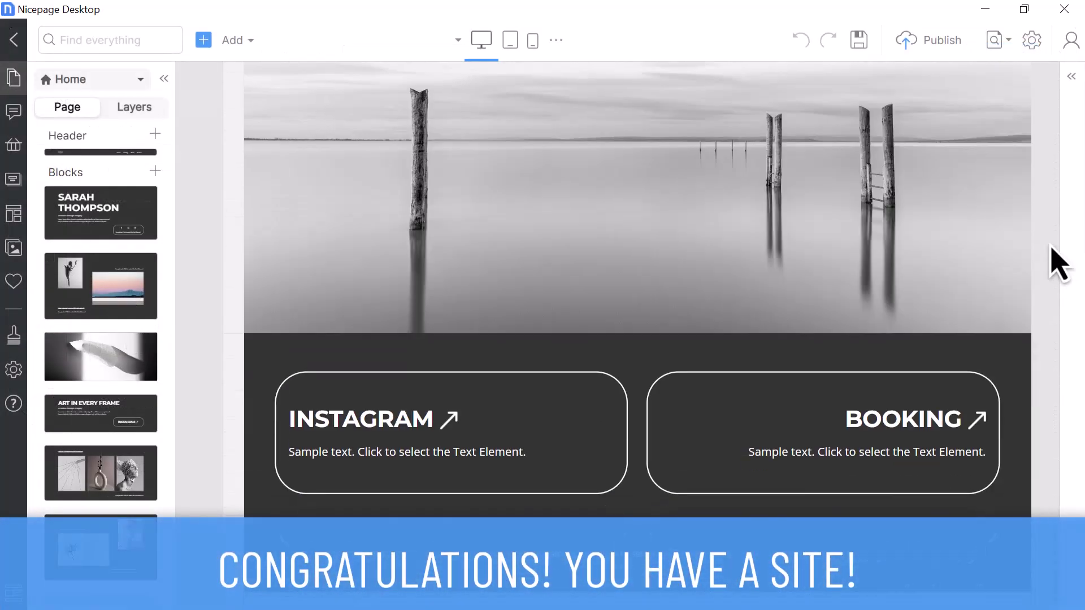
pyautogui.scroll(-2, 1055, 263)
pyautogui.scroll(3, 1058, 263)
pyautogui.scroll(3, 1058, 263)
pyautogui.scroll(3, 1058, 263)
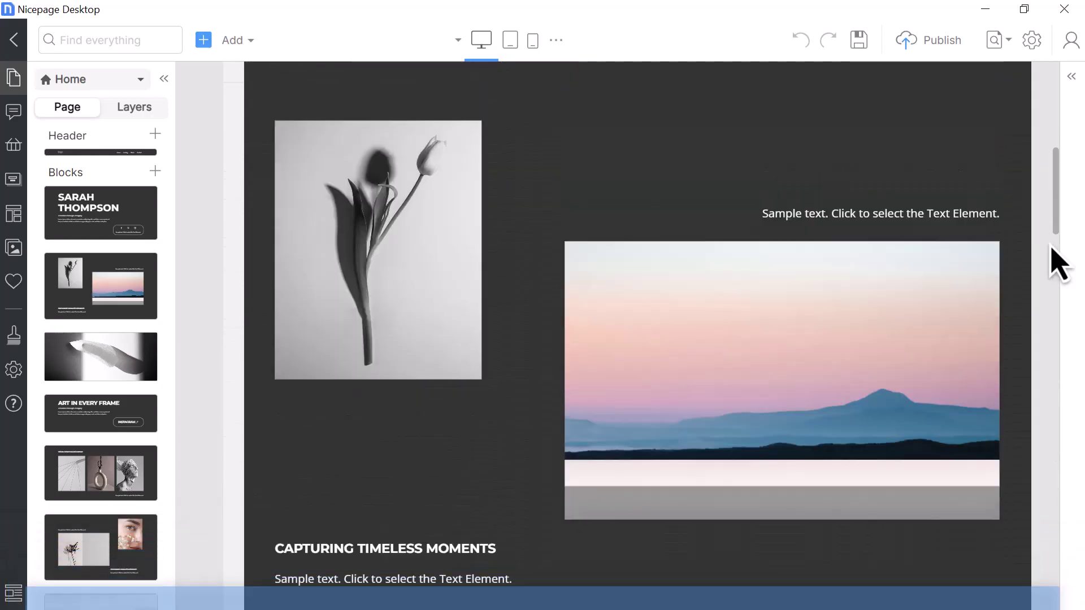
pyautogui.scroll(3, 1058, 263)
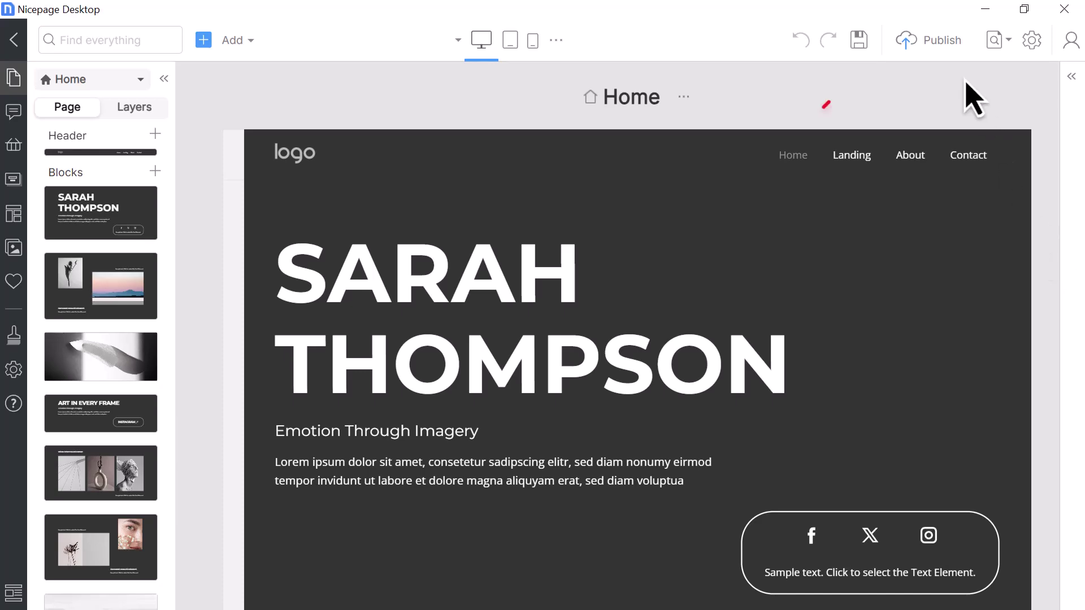
# Step: Publish the site to Nicepage Hosting and view it live at its nicepage.io address
pyautogui.click(950, 53)
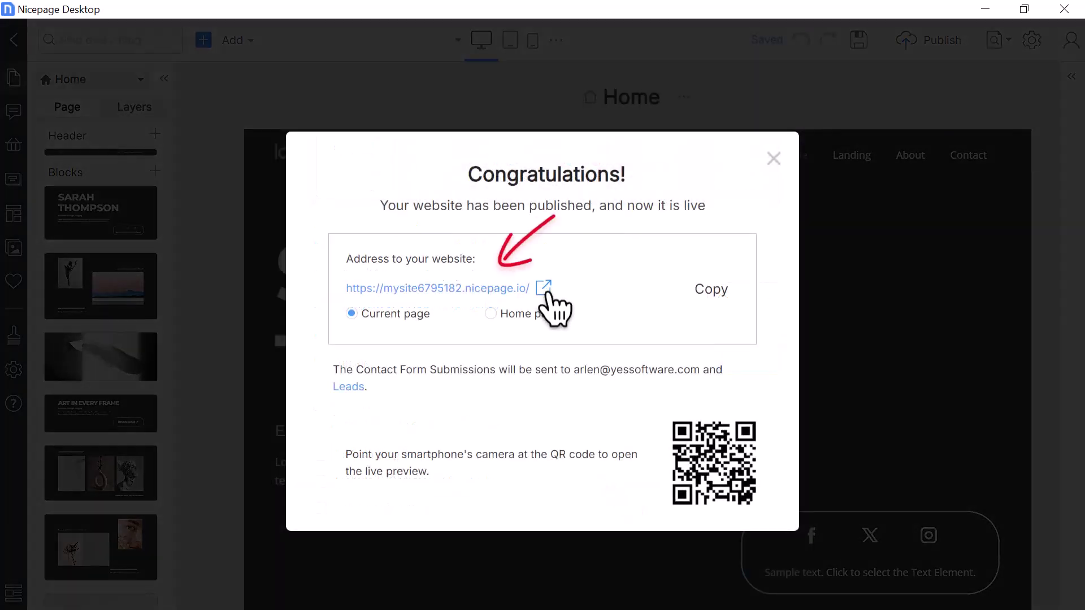
pyautogui.click(546, 292)
pyautogui.scroll(-3, 959, 376)
pyautogui.scroll(-5, 967, 390)
pyautogui.scroll(-5, 968, 390)
pyautogui.scroll(-5, 968, 390)
pyautogui.scroll(-5, 967, 390)
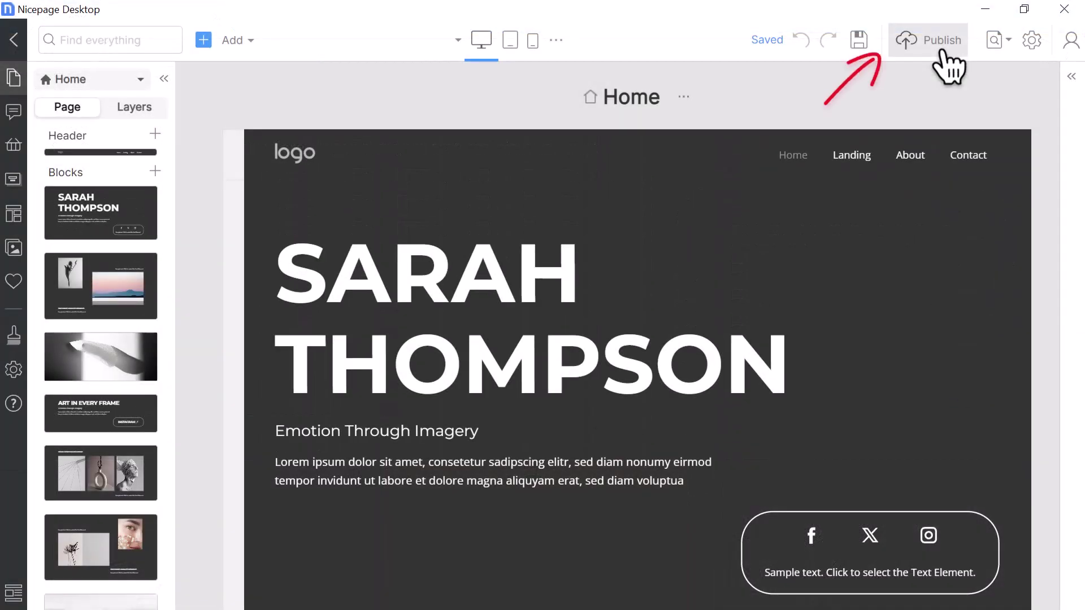
# Step: Set the hosted address to mywonderfulsite.nicepage.io, republish, and view the live site
pyautogui.click(941, 43)
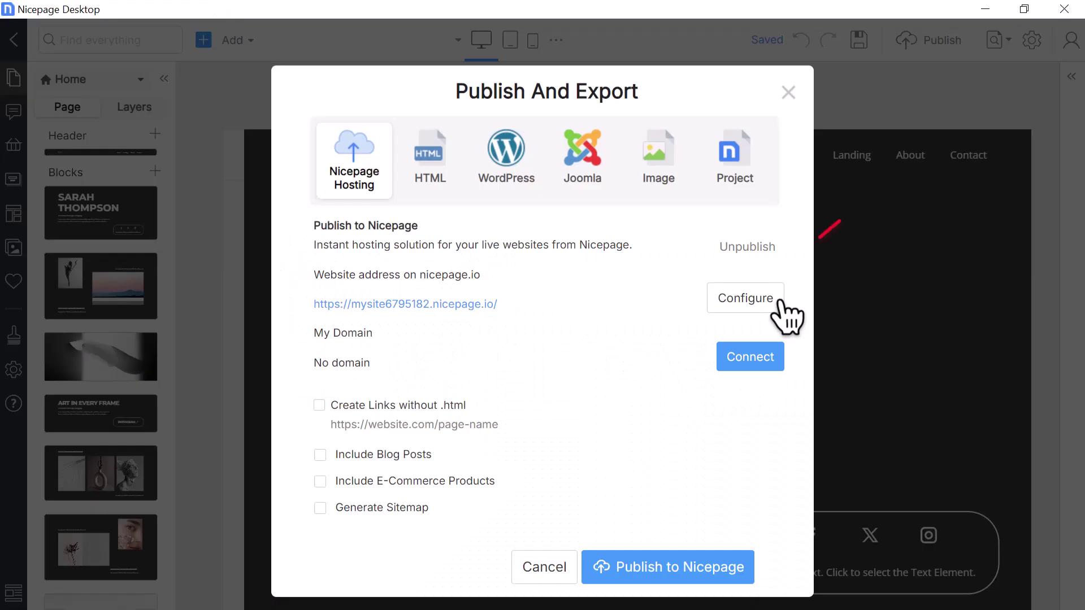
pyautogui.click(776, 302)
pyautogui.write('mywonderfulsite')
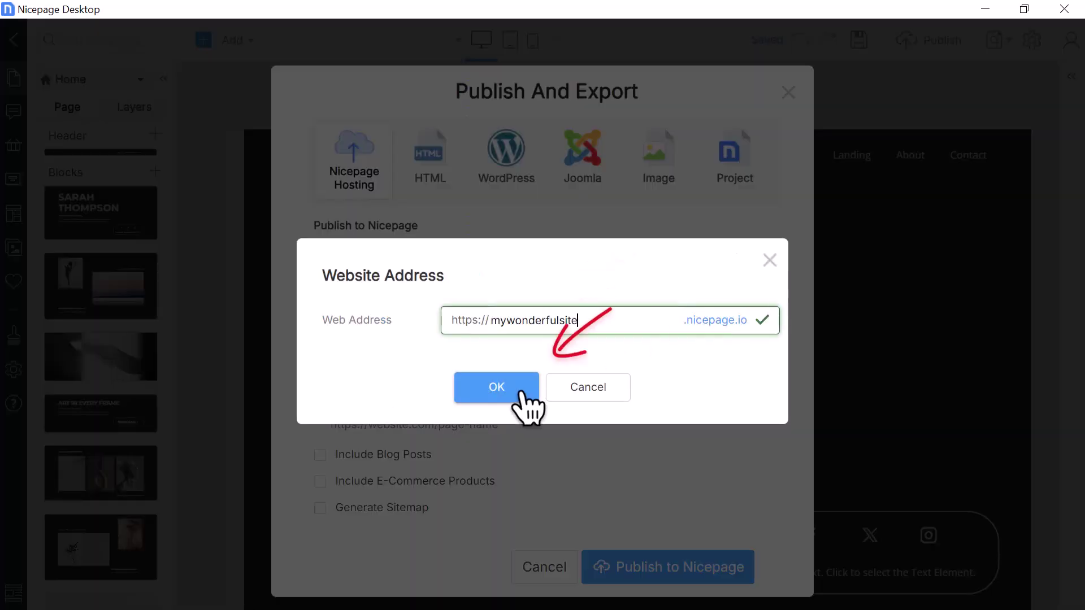
pyautogui.click(521, 399)
pyautogui.click(720, 573)
pyautogui.click(527, 288)
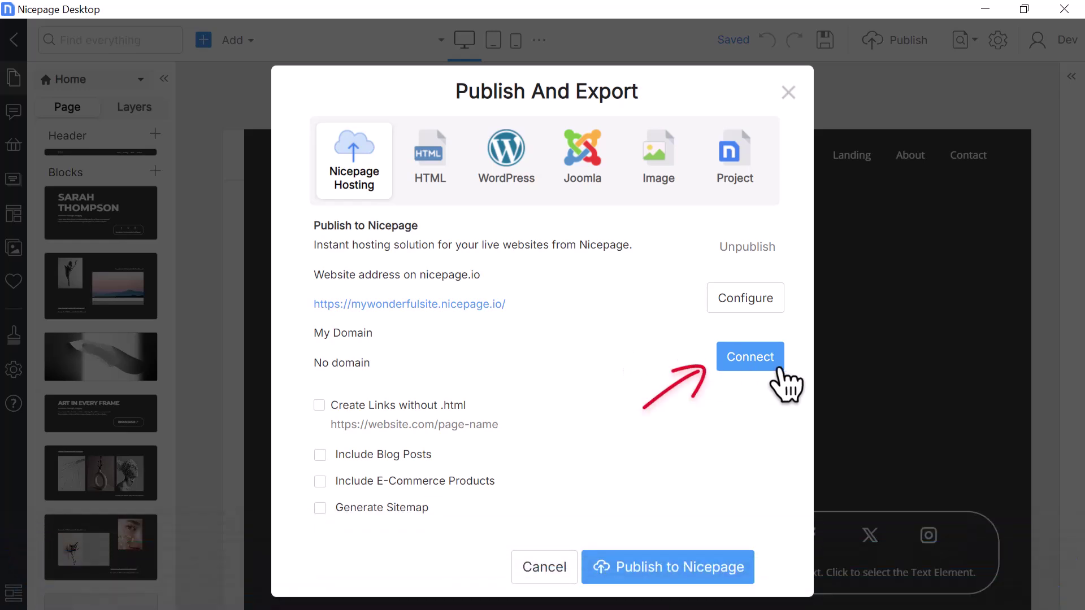
# Step: Verify DNS for customdomainforsite.com and save it as the site's custom domain
pyautogui.click(780, 373)
pyautogui.write('customdomainforsite.com')
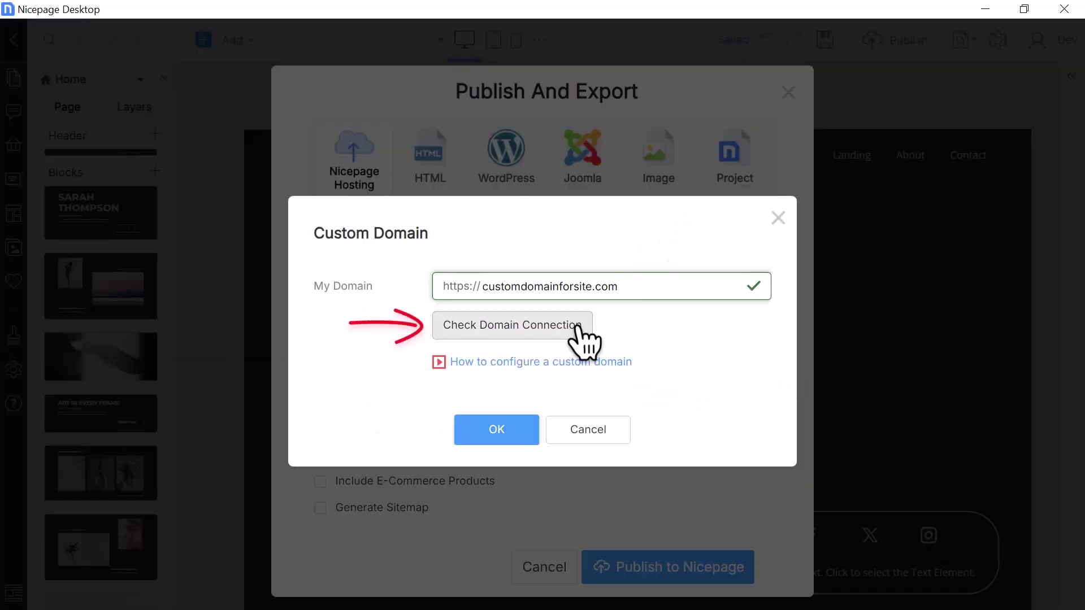
pyautogui.click(579, 327)
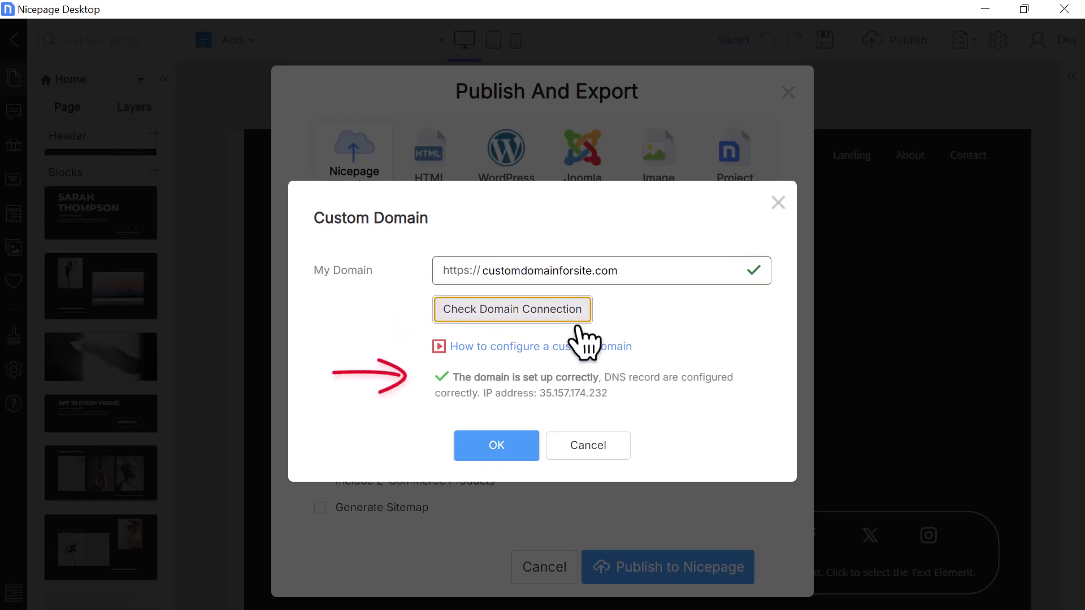
pyautogui.click(498, 444)
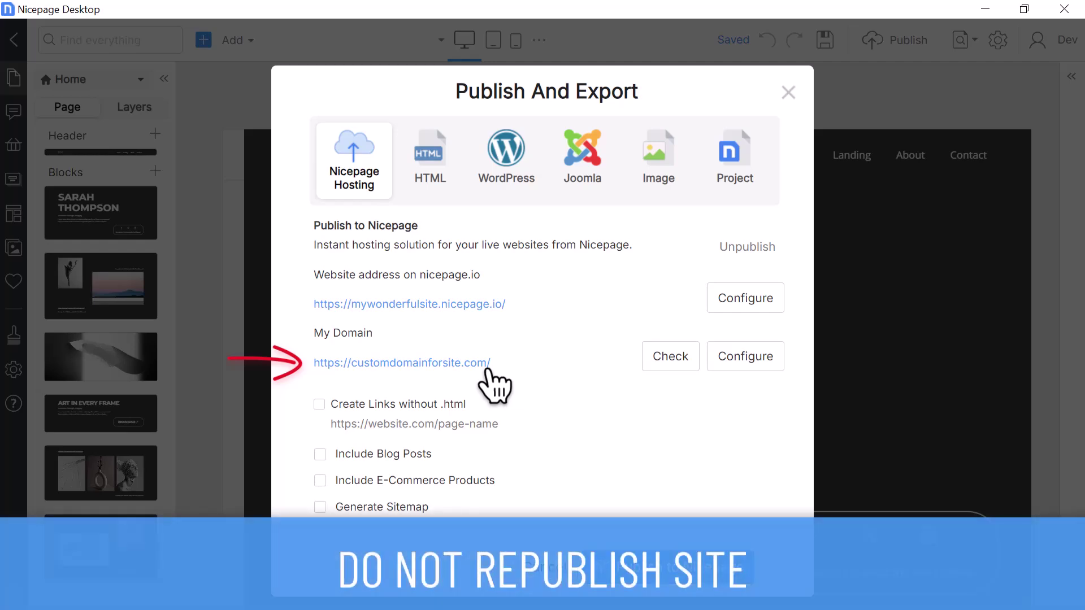
# Step: Open customdomainforsite.com in Chrome and browse to its Landing page
pyautogui.click(485, 371)
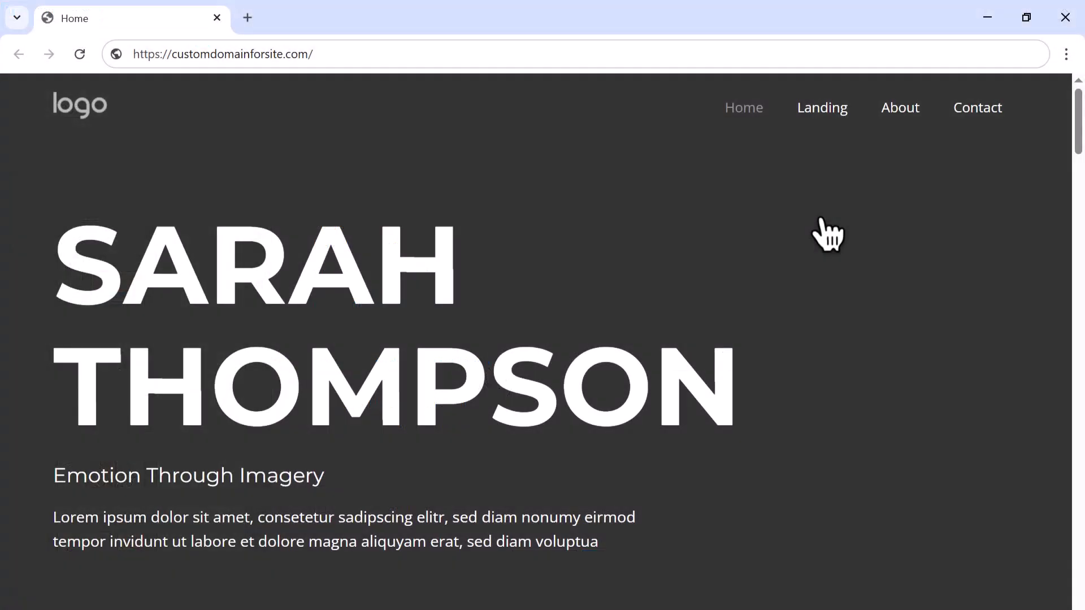
pyautogui.scroll(-3, 827, 233)
pyautogui.scroll(-4, 826, 233)
pyautogui.scroll(-4, 827, 234)
pyautogui.scroll(-5, 826, 233)
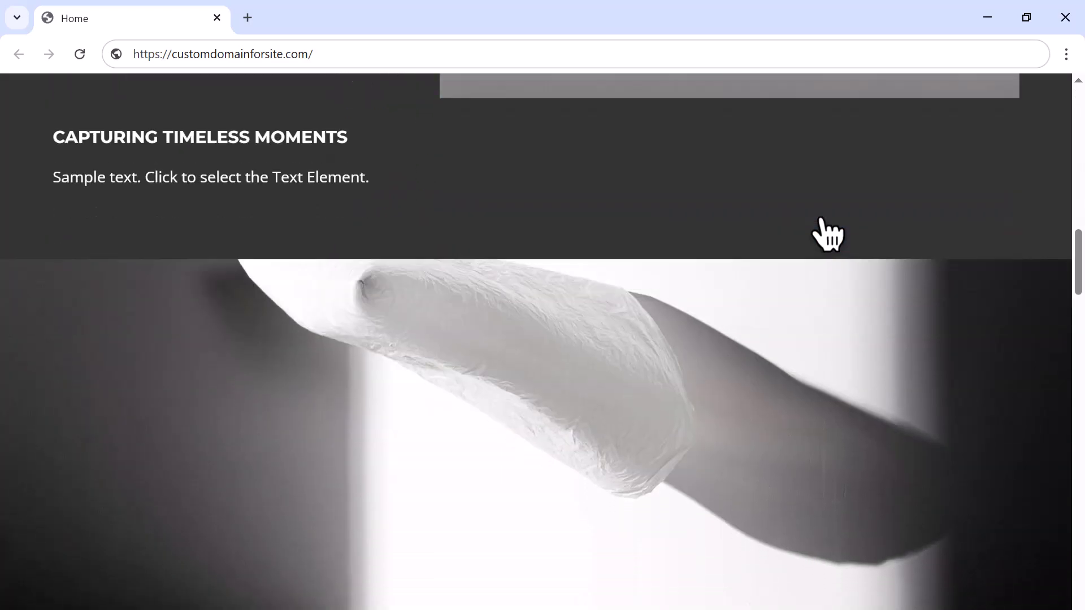
pyautogui.scroll(3, 827, 233)
pyautogui.scroll(5, 827, 233)
pyautogui.scroll(5, 827, 233)
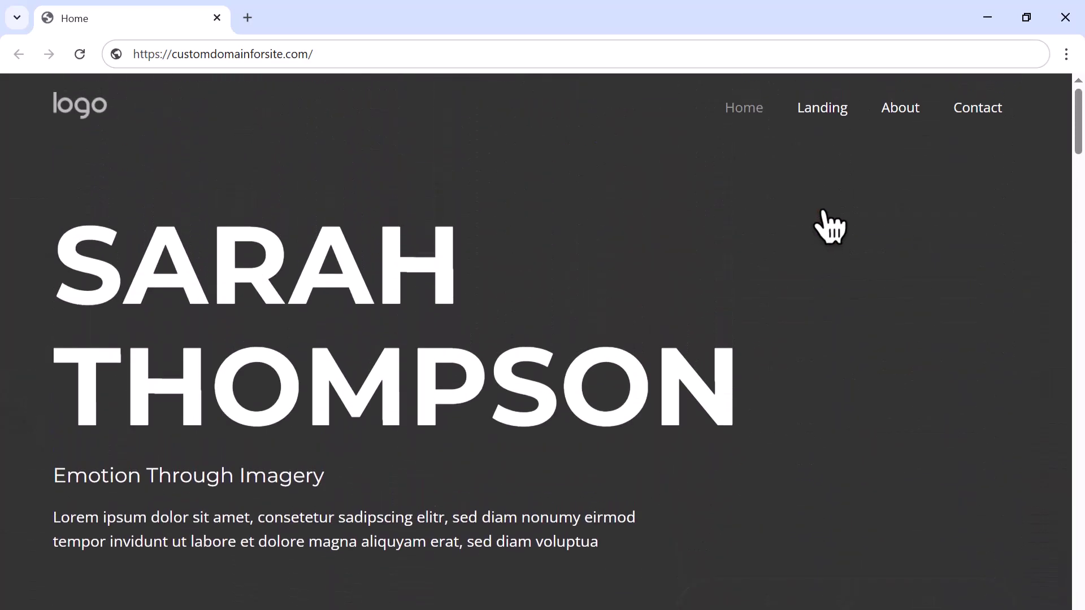
pyautogui.click(823, 108)
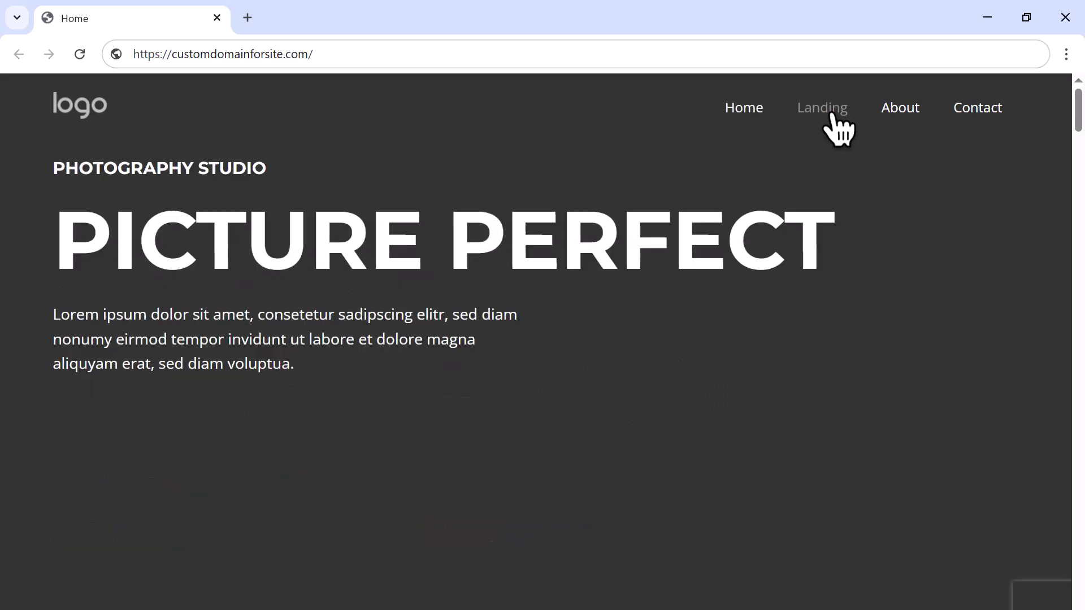
pyautogui.scroll(-2, 838, 127)
pyautogui.scroll(-4, 848, 132)
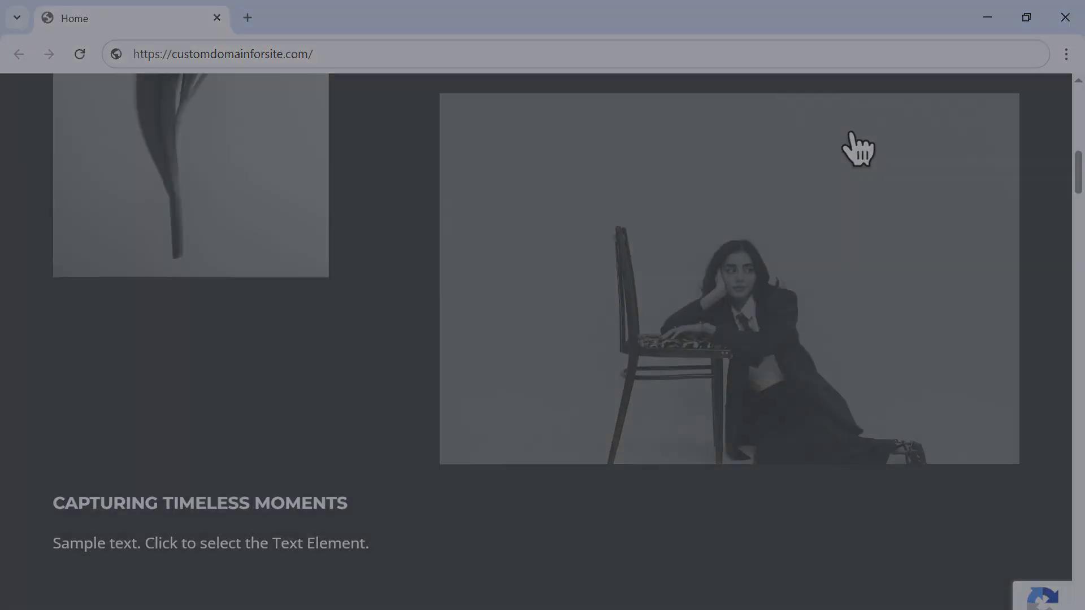